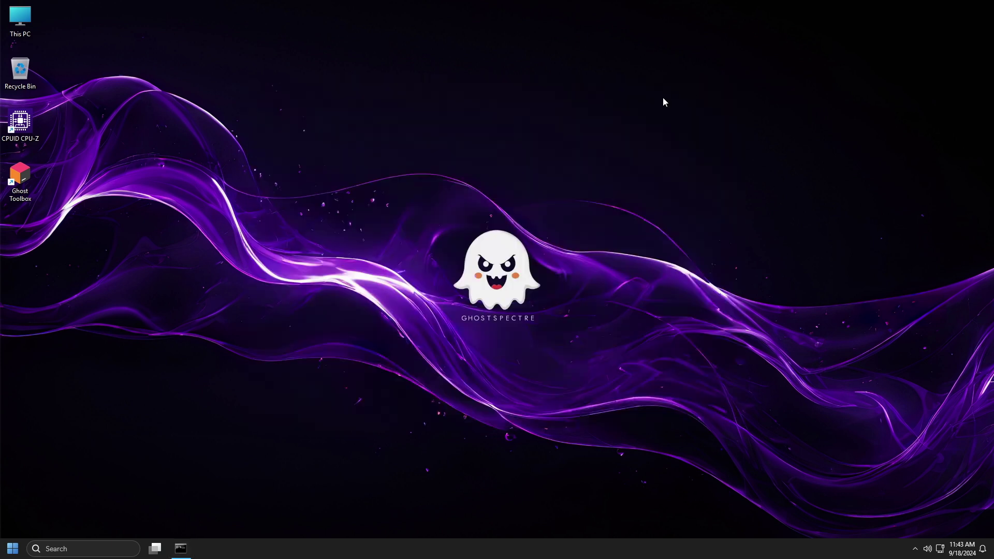
Find the Microsoft Store among the installed programs, launch it and maximize its window.
left_click(11, 548)
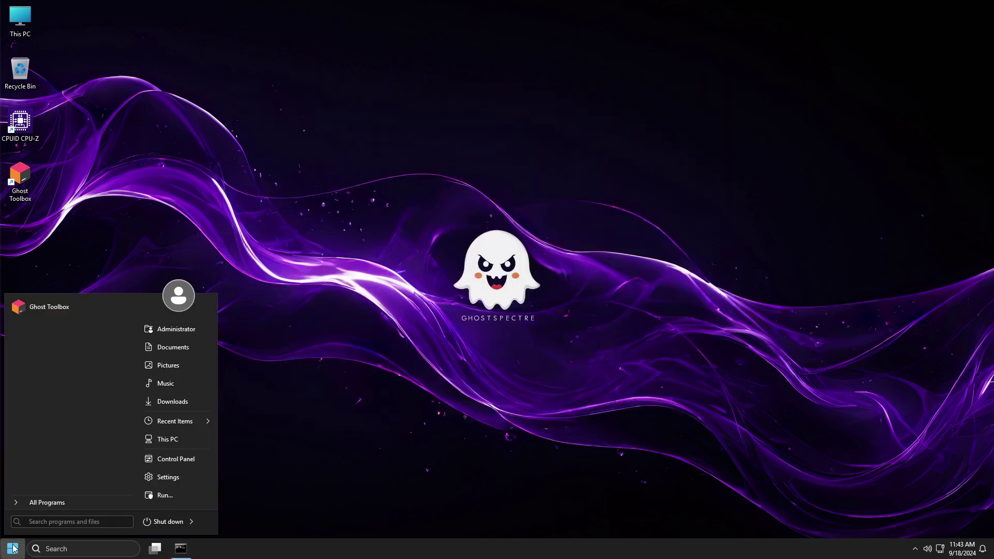
type("store")
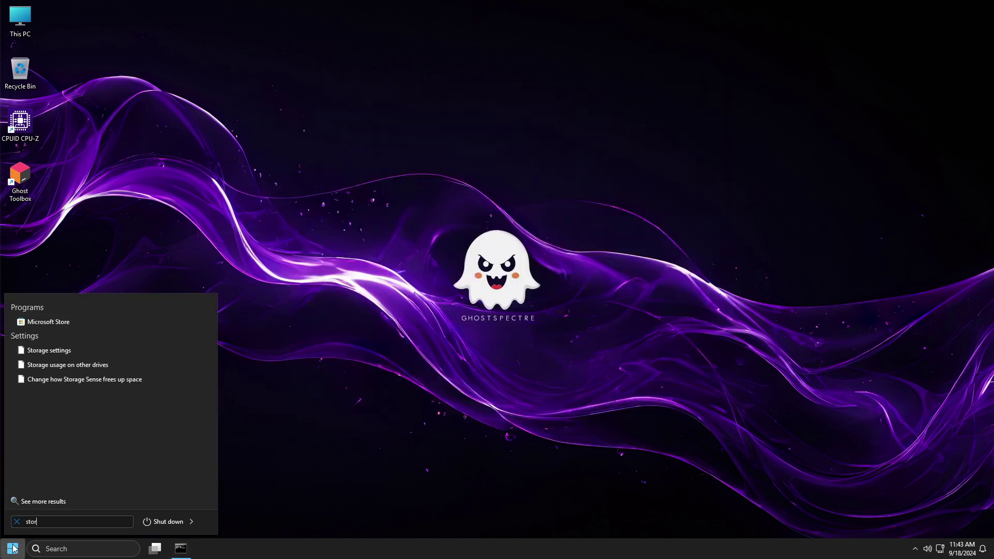
left_click(60, 322)
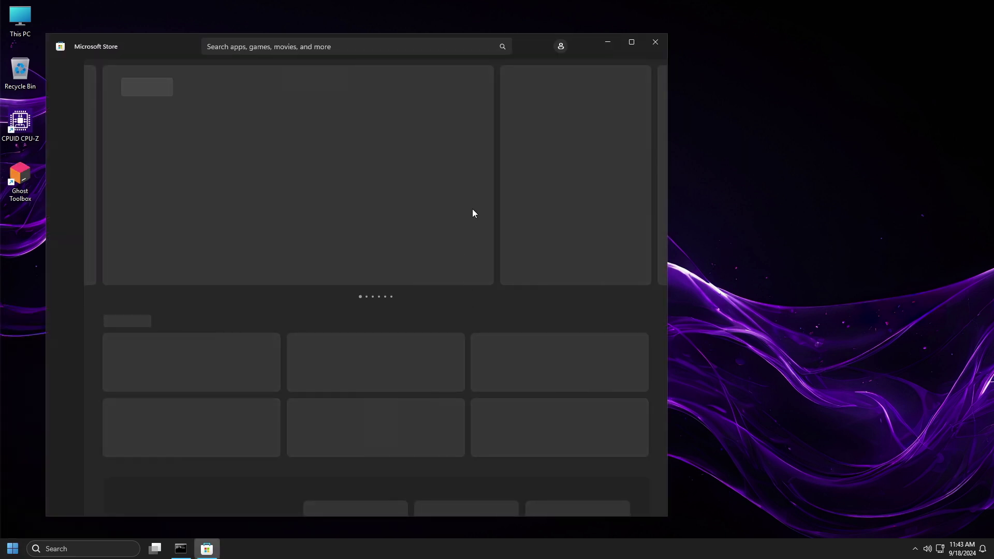
left_click(629, 44)
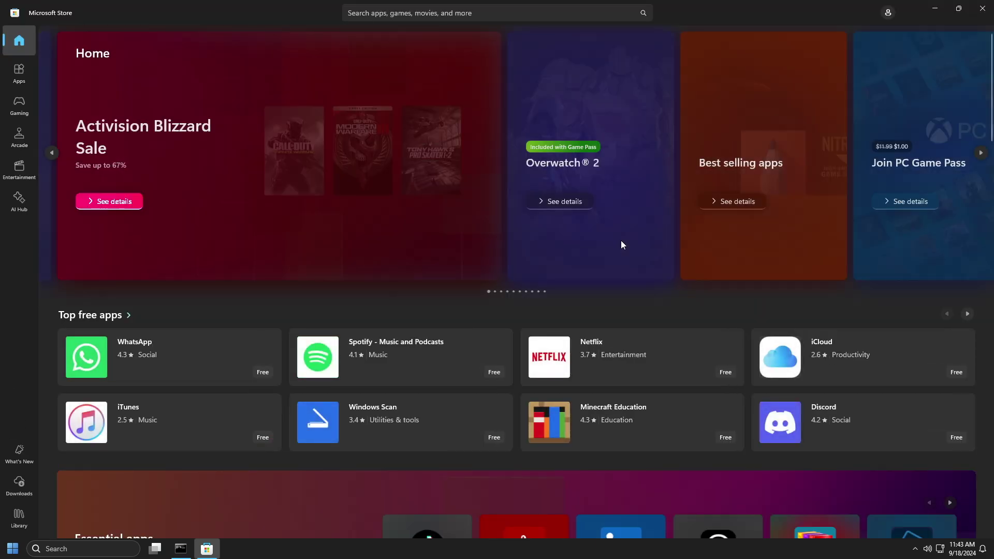
Look through the featured apps and games on the store's home page, and close the store.
scroll(475, 346, "down", 5)
scroll(475, 346, "down", 5)
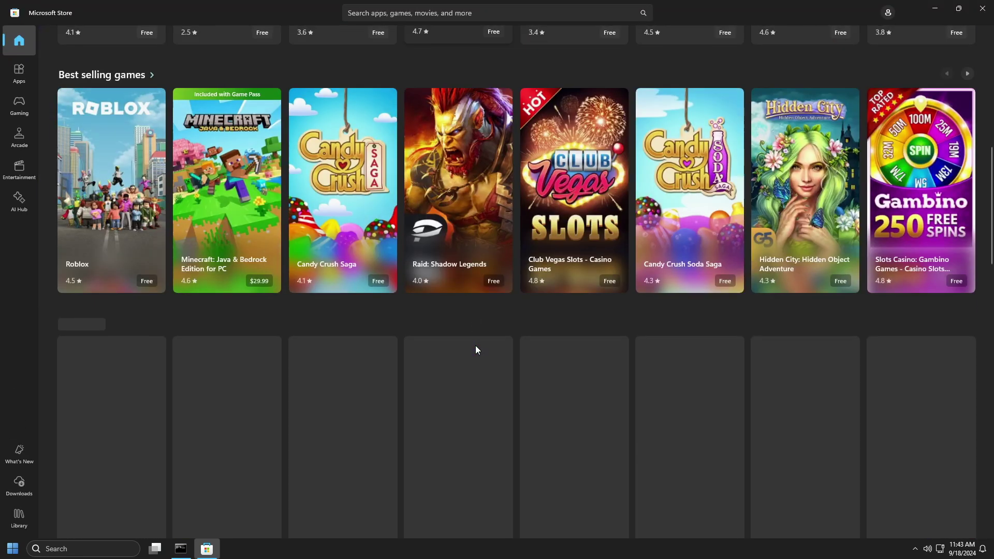
scroll(475, 346, "up", 10)
scroll(476, 346, "down", 15)
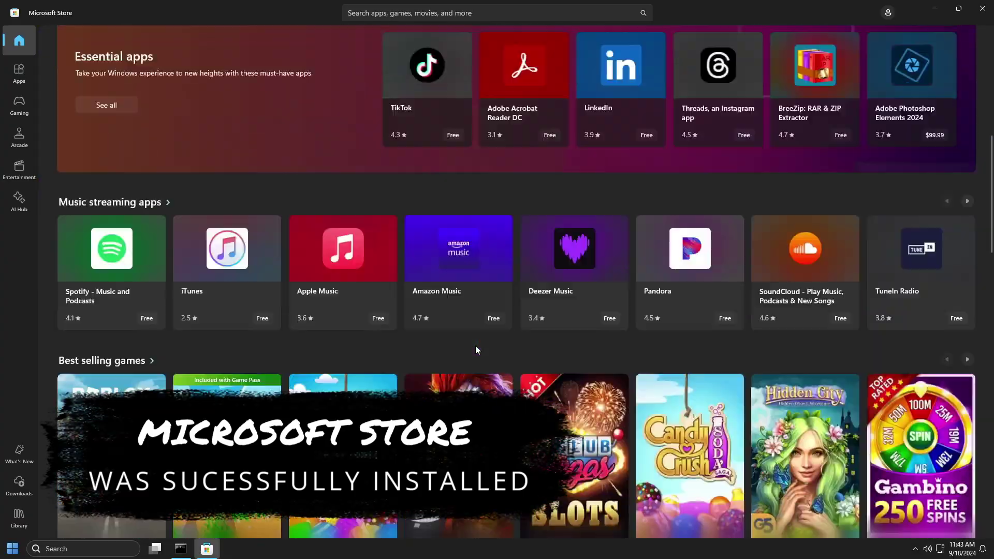
scroll(476, 346, "up", 15)
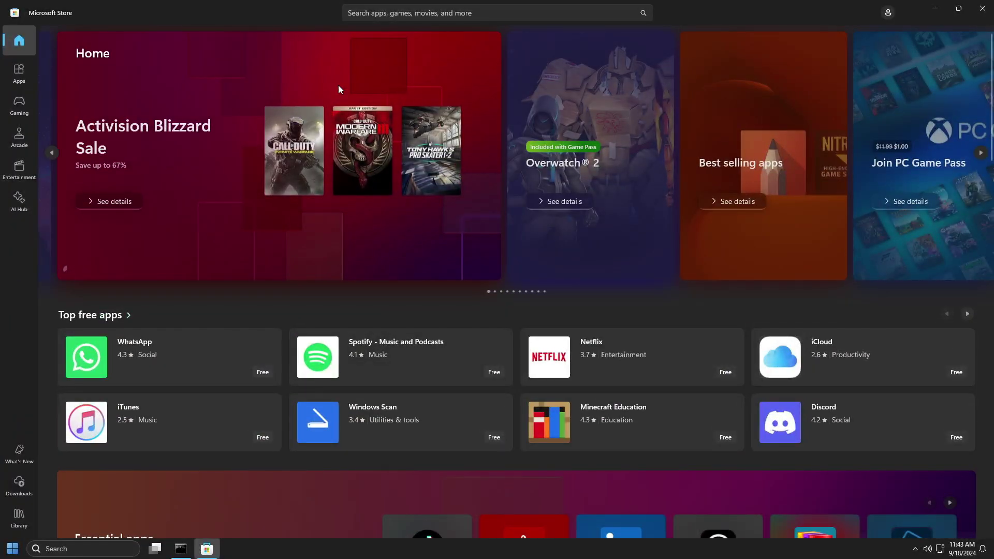
left_click(973, 15)
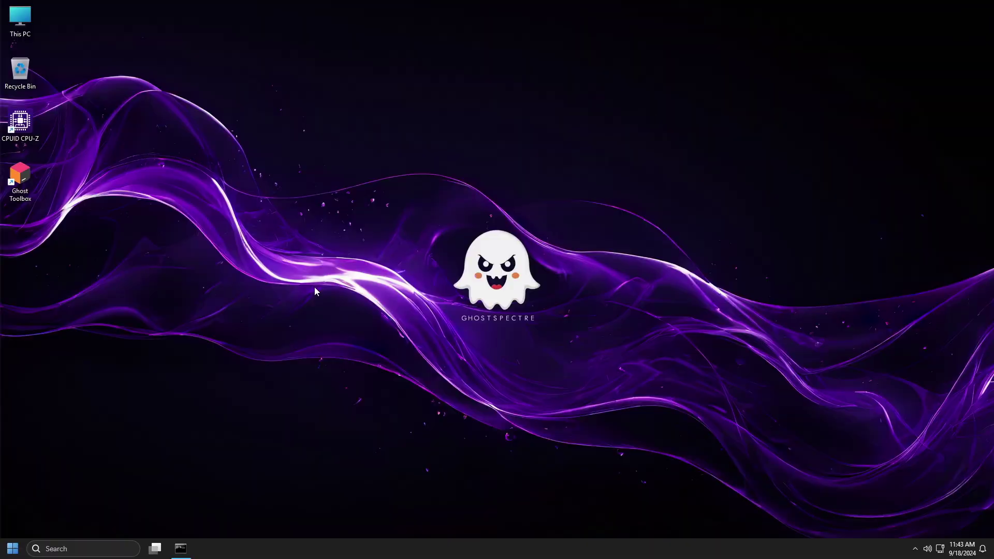
In Ghost Toolbox, go back to the main menu with 0 and install Firefox using option 51 (Internet Browser), then 3.
left_click(181, 548)
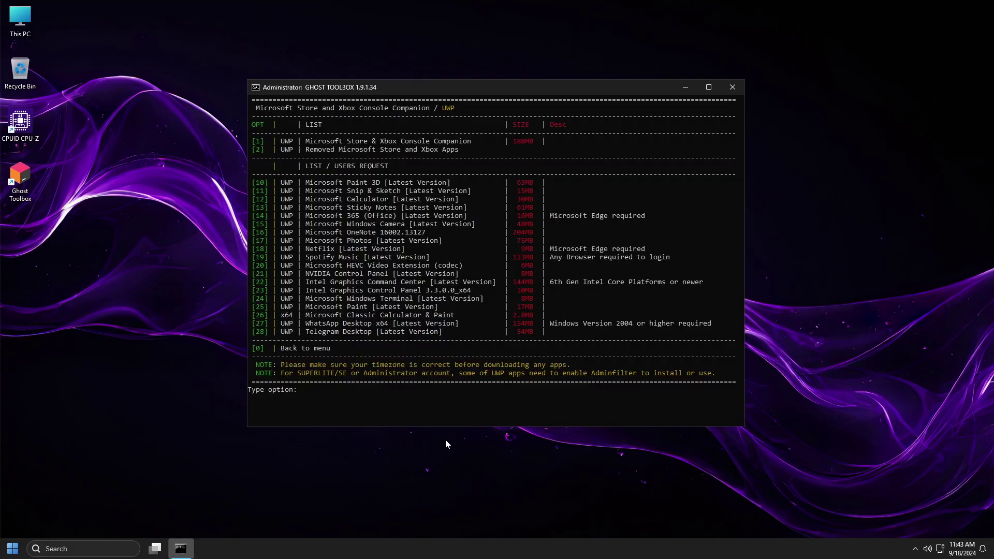
type("0")
key("Return")
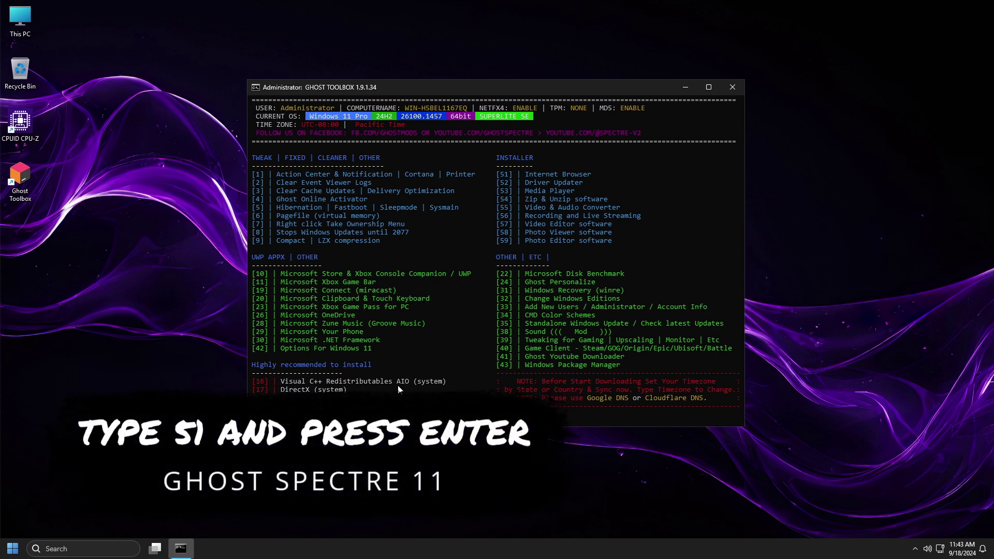
type("51")
key("Return")
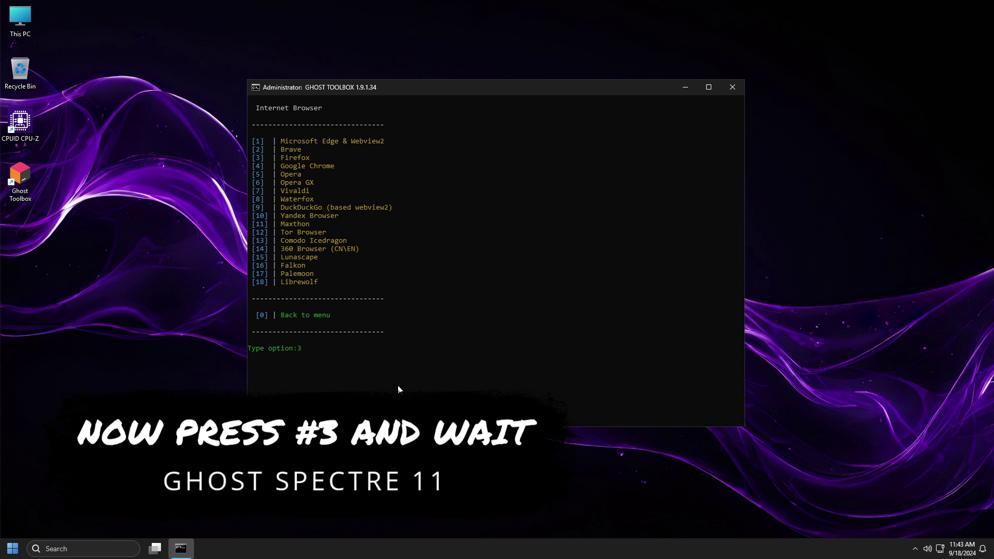
type("3")
key("Return")
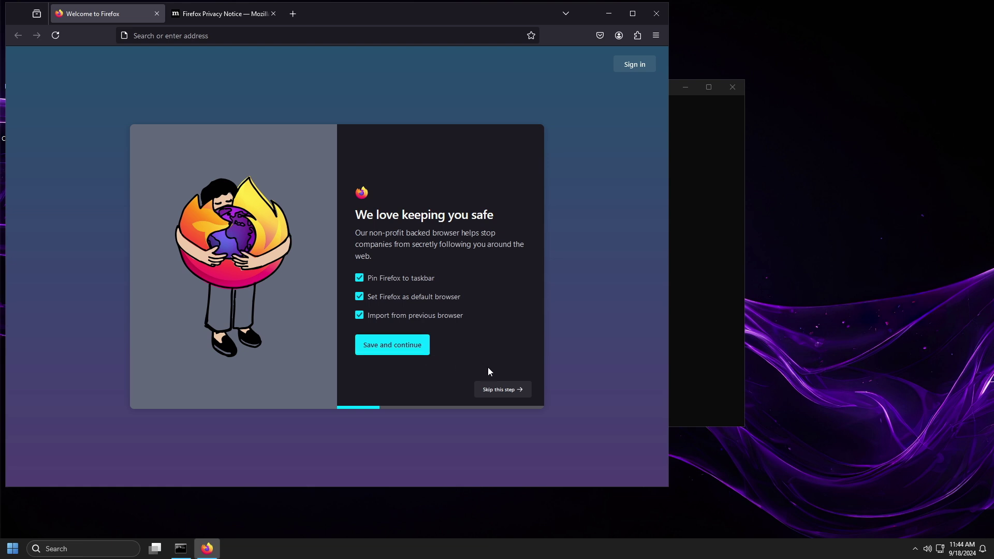
Skip the Firefox welcome steps for setup, mobile sync and add-ons, and start browsing.
left_click(512, 388)
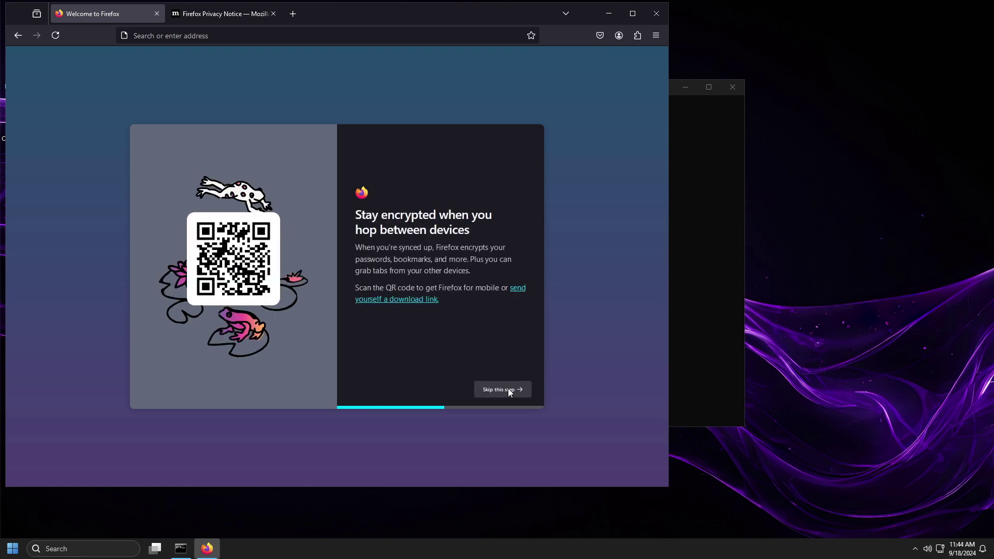
left_click(509, 390)
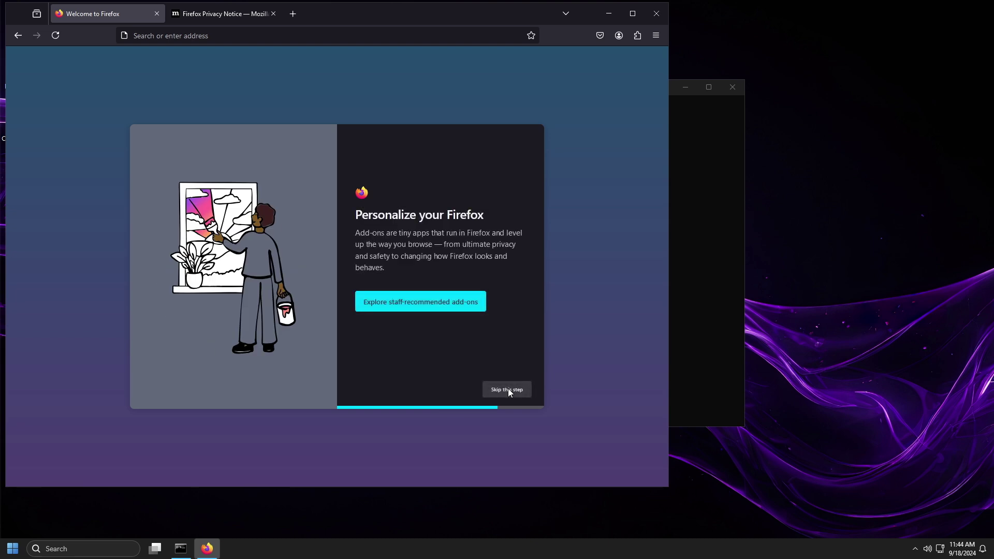
left_click(509, 391)
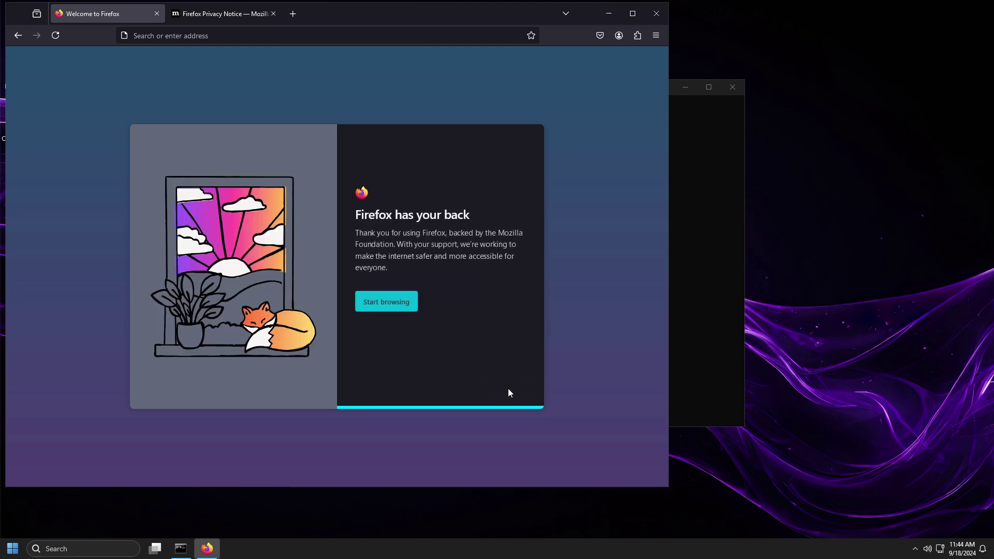
left_click(366, 305)
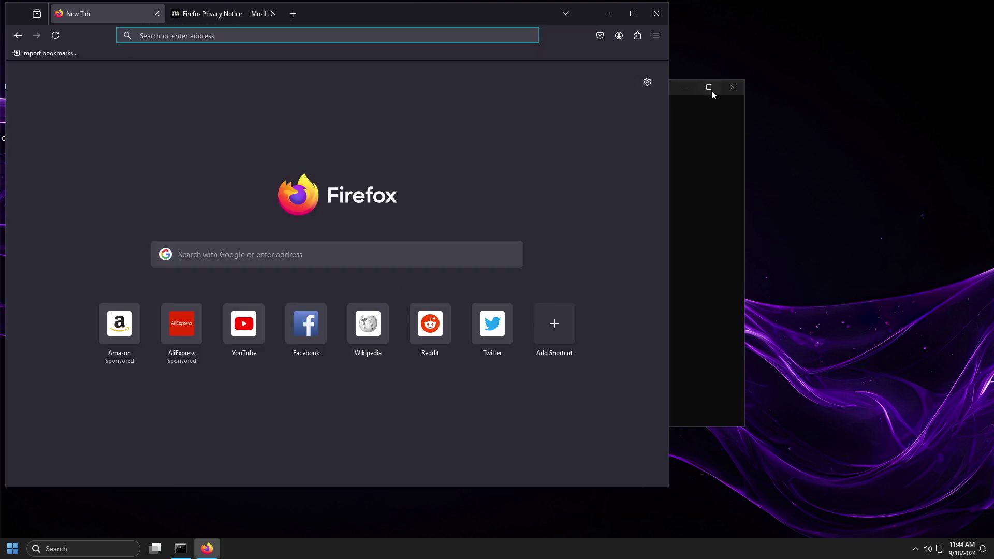
Close the Ghost Toolbox window, maximize Firefox and close the Firefox Privacy Notice tab.
left_click(725, 86)
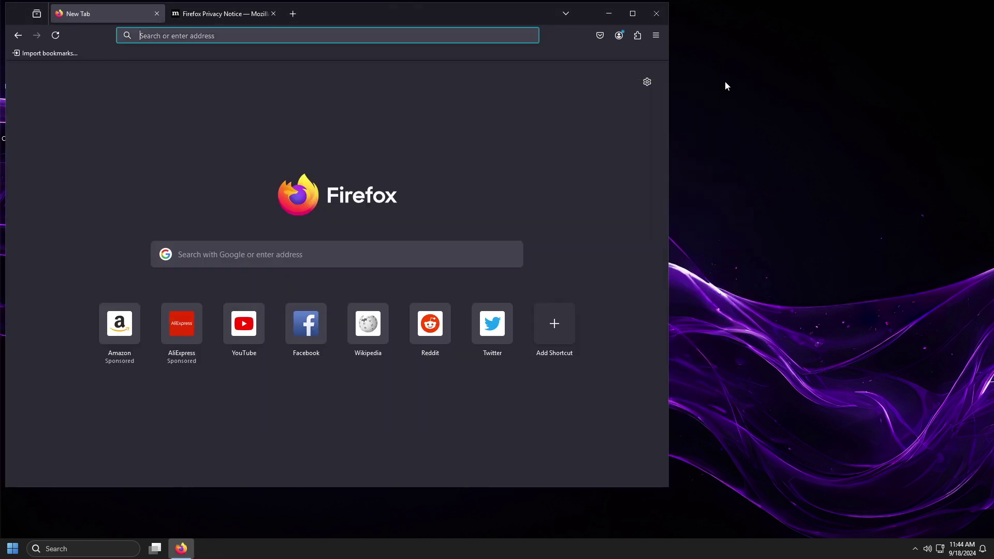
left_click(634, 14)
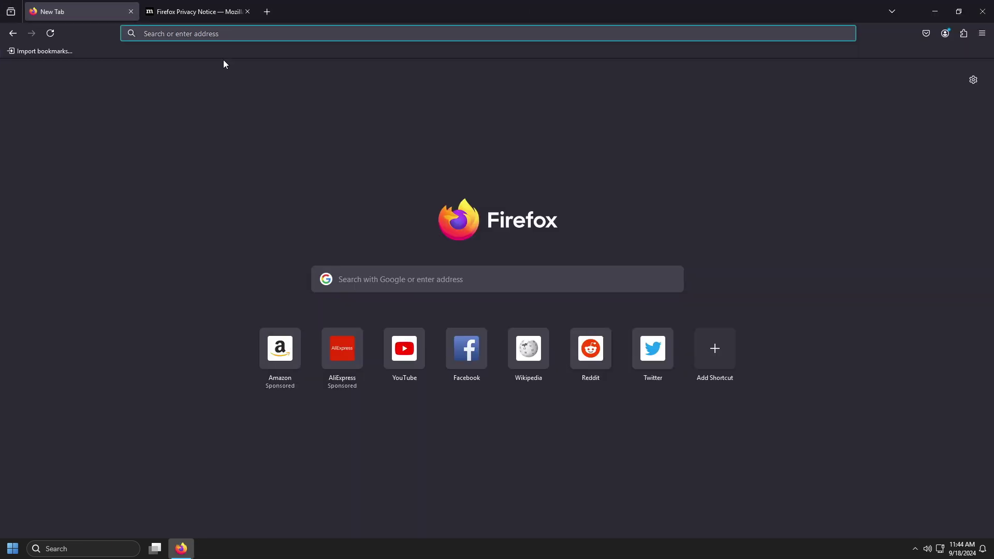
left_click(247, 12)
Open YouTube from the new tab shortcuts and search it for "dtech usb systems".
left_click(196, 34)
left_click(405, 348)
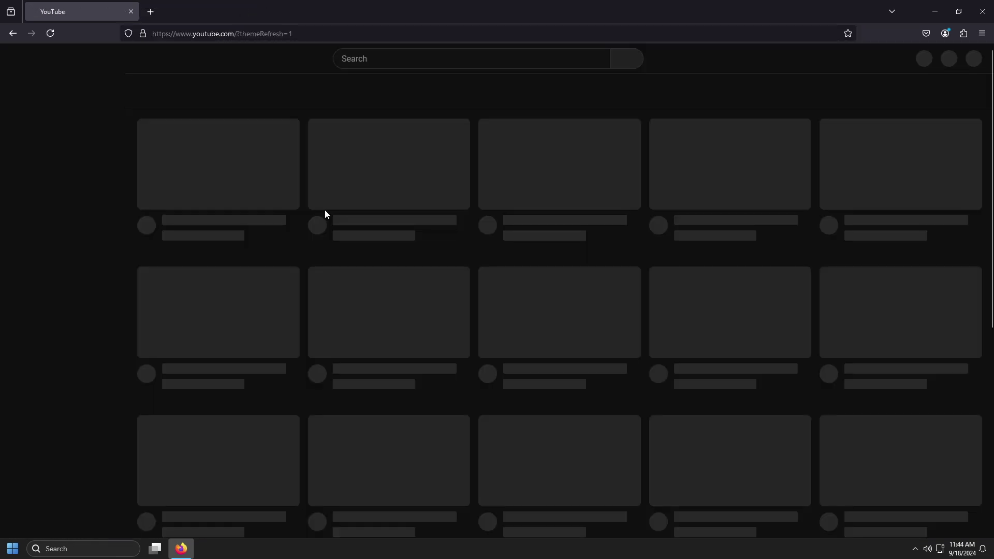
left_click(377, 60)
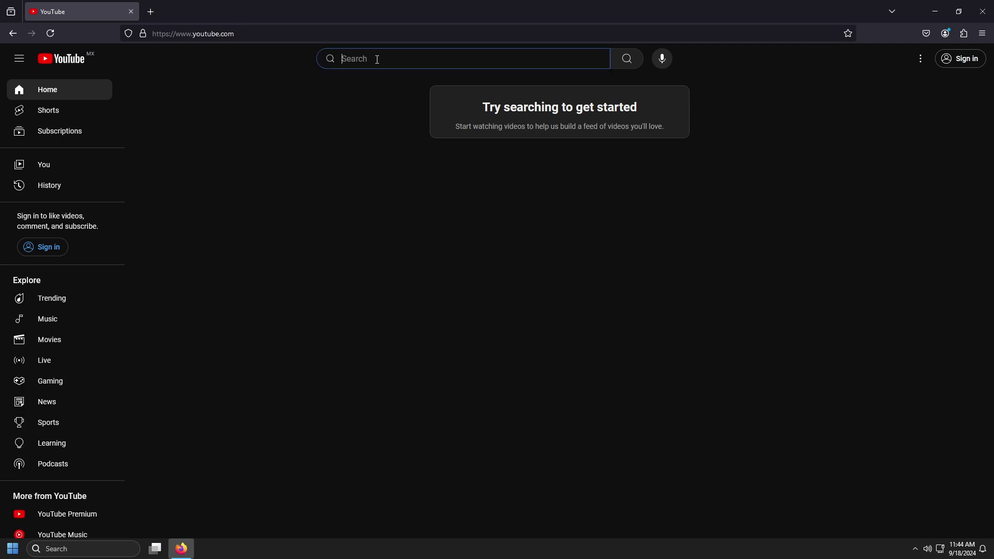
type("dtech usb")
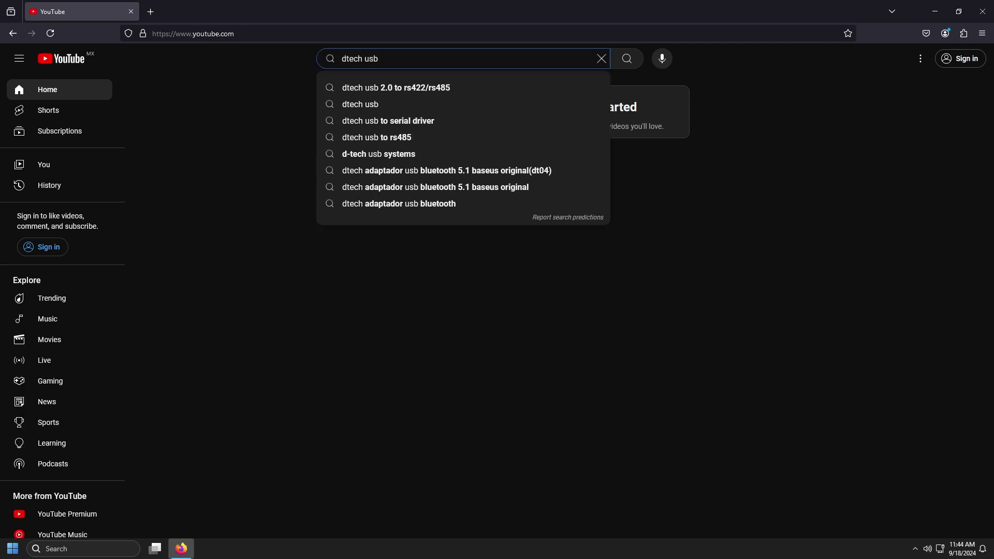
type(" system")
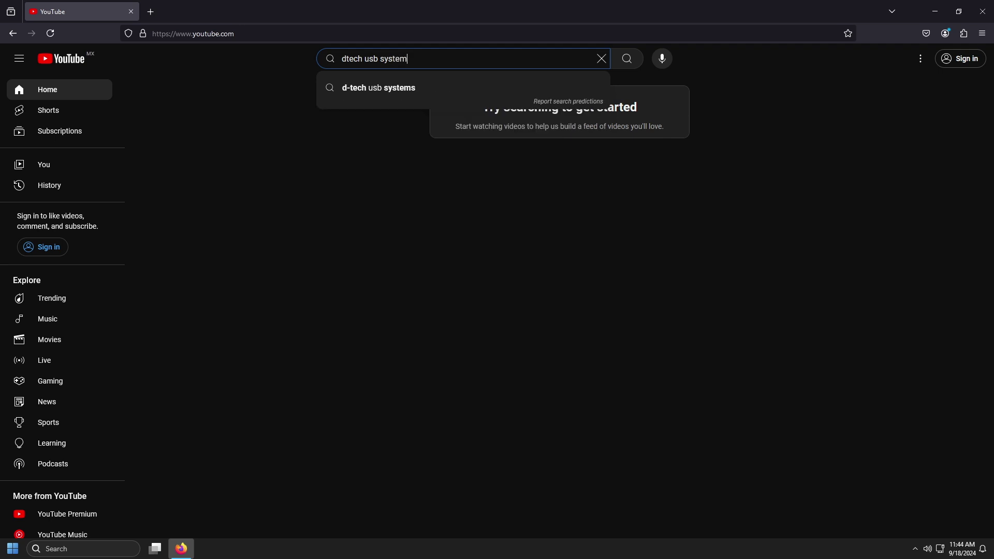
type("s")
key("Return")
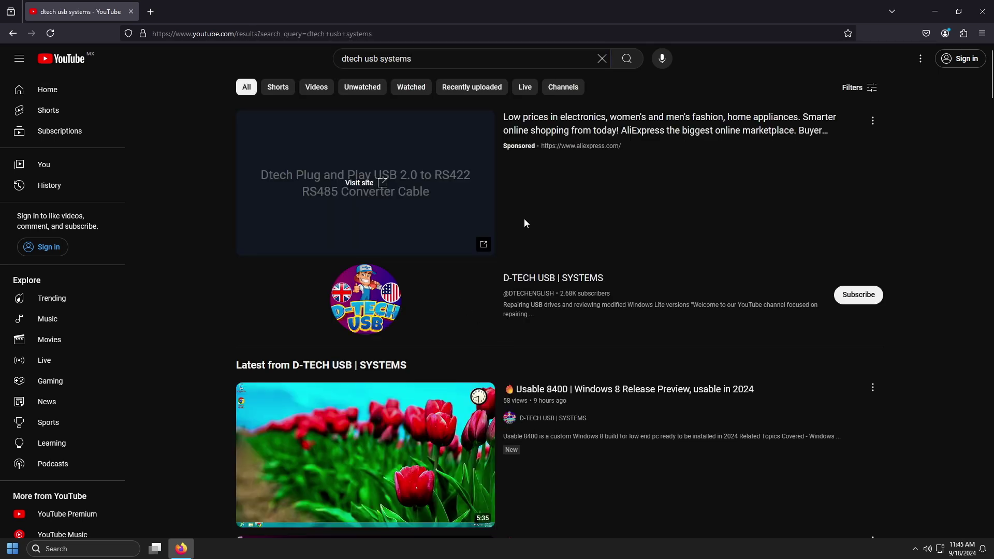
Open the D-TECH USB | SYSTEMS channel and look through the video sections on its home page.
left_click(518, 279)
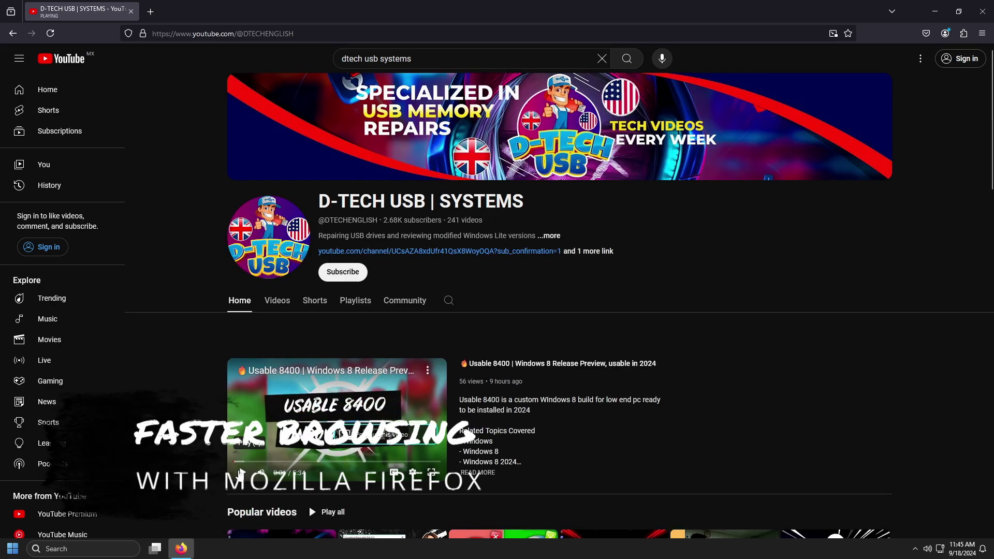
scroll(240, 476, "down", 8)
scroll(500, 404, "down", 10)
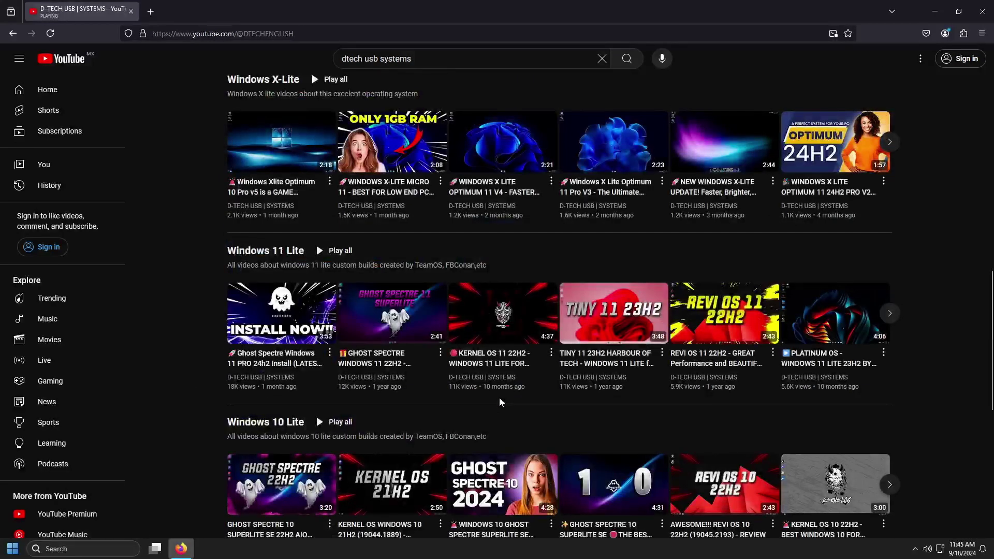
scroll(500, 403, "up", 13)
scroll(500, 403, "up", 5)
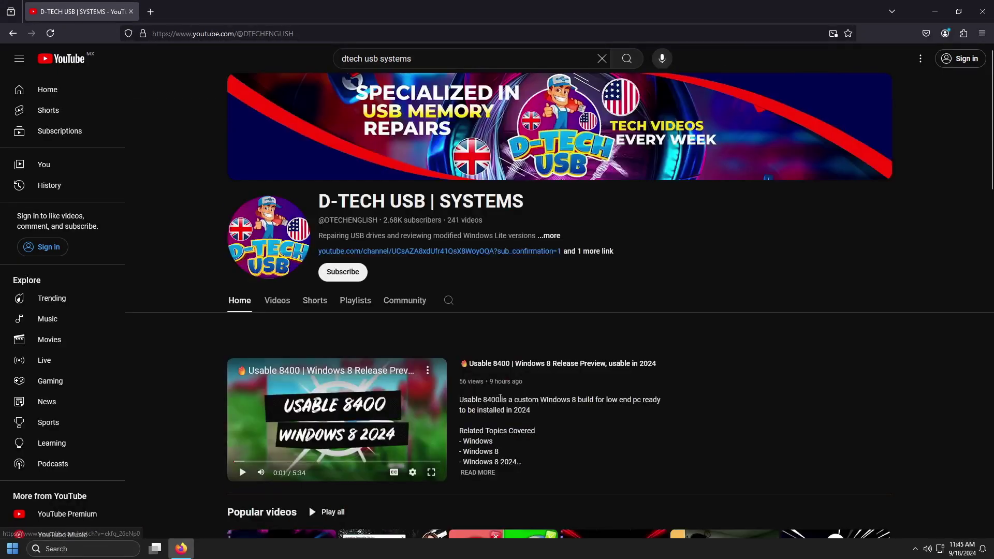
Search the web for "pexels" in a new tab and translate the results page from Spanish to English.
left_click(150, 12)
type("pexels")
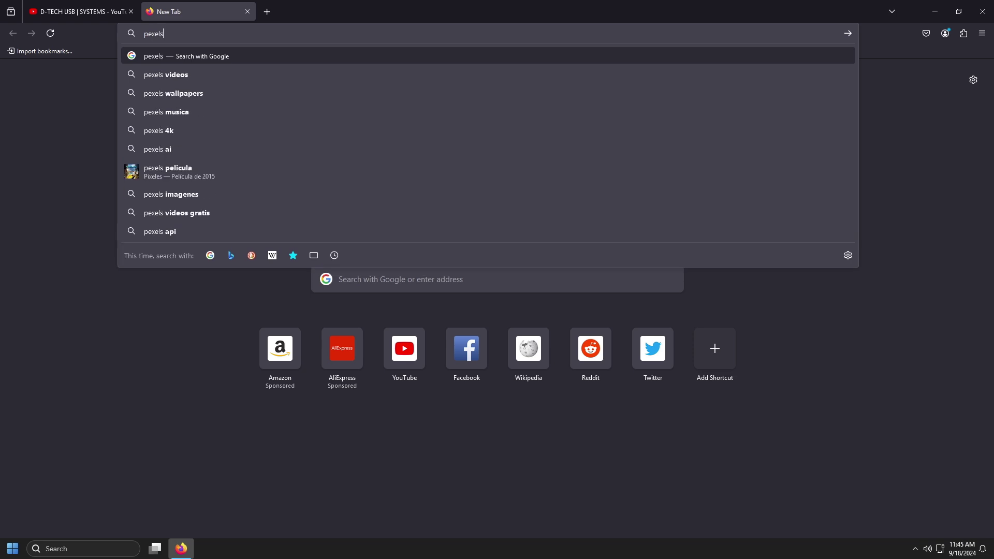
key("Return")
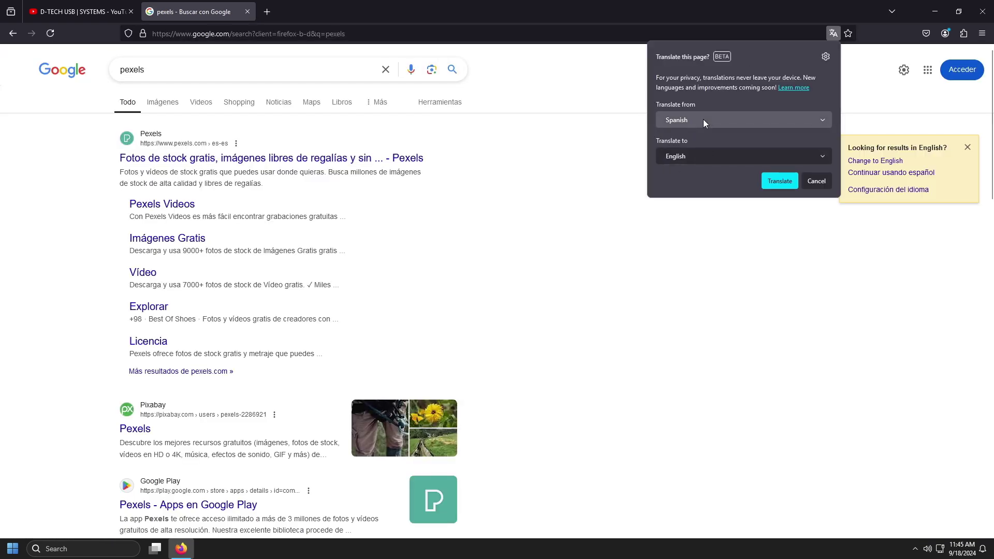
left_click(780, 181)
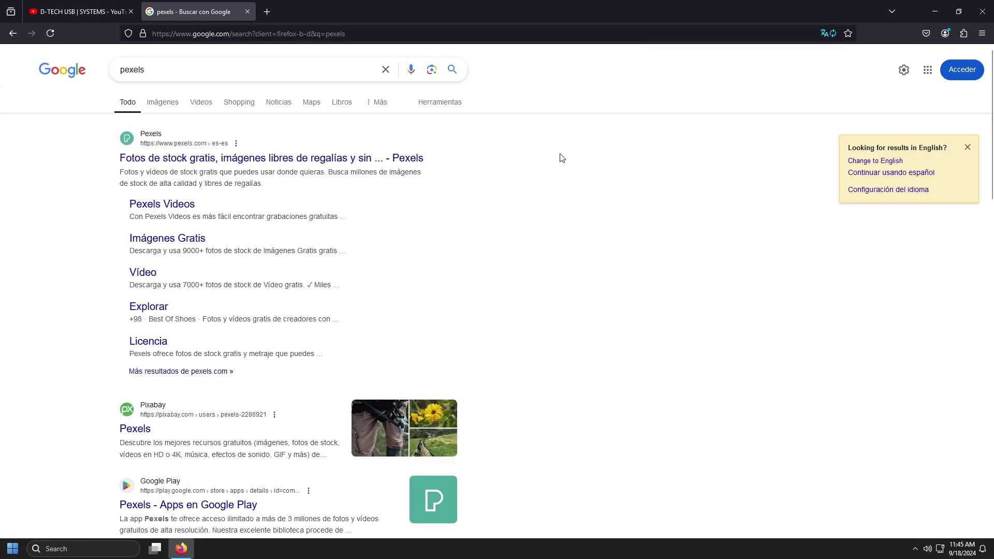
Open the Pexels site from the results, check its page translation options and look through the free stock photos.
left_click(183, 158)
left_click(968, 71)
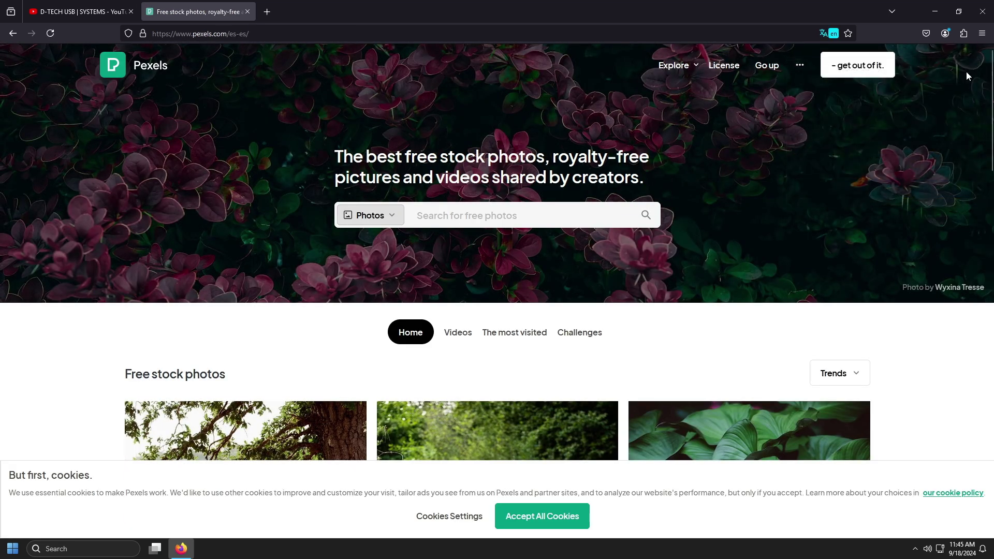
left_click(823, 34)
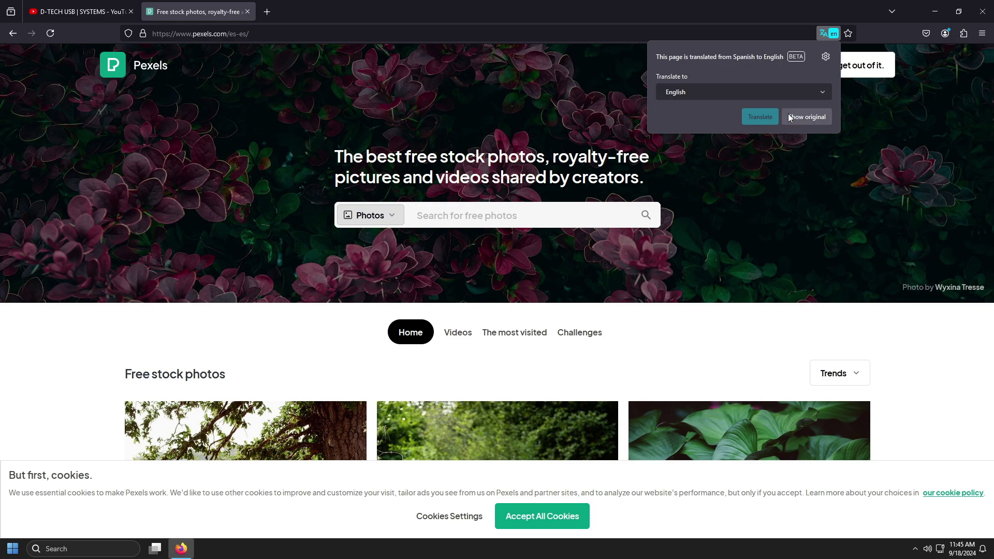
left_click(813, 211)
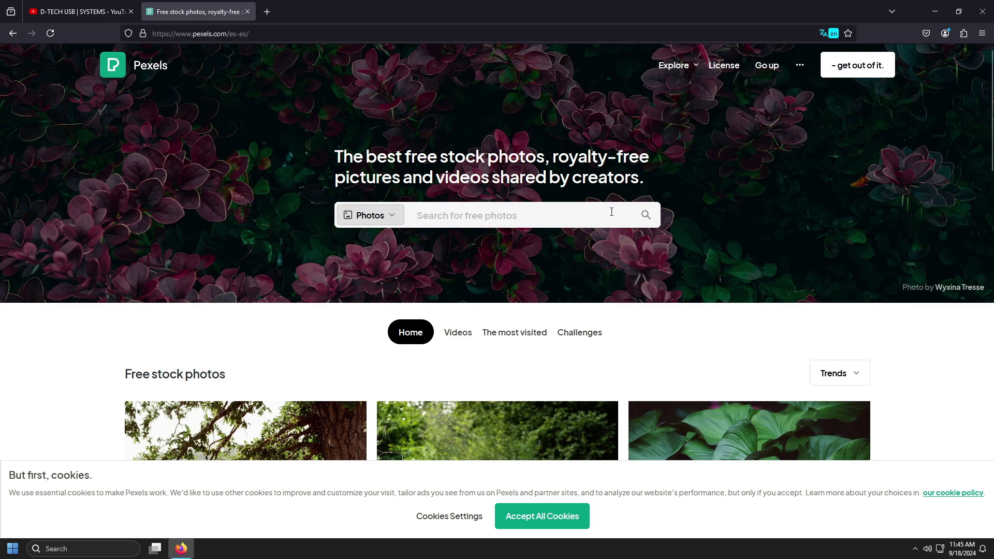
scroll(611, 212, "down", 20)
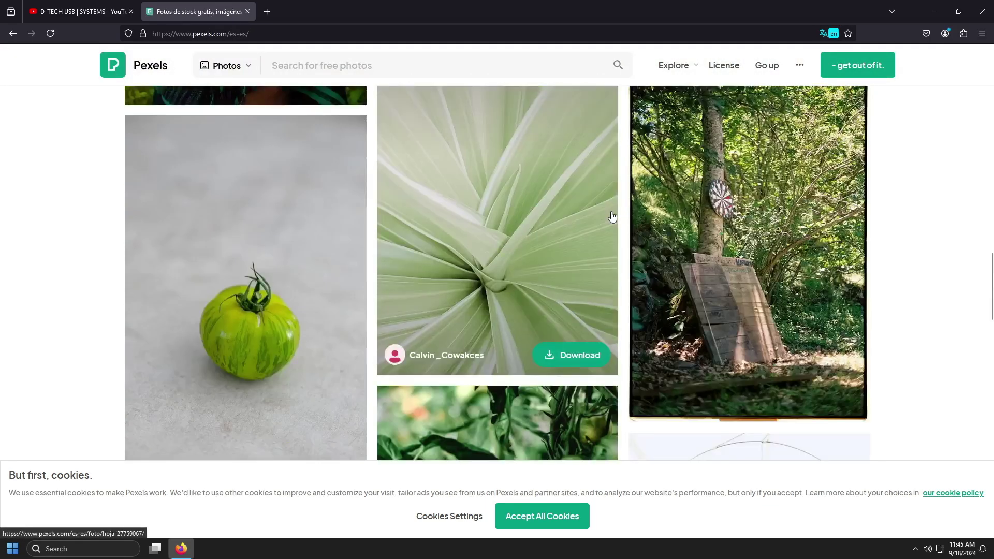
scroll(611, 216, "up", 20)
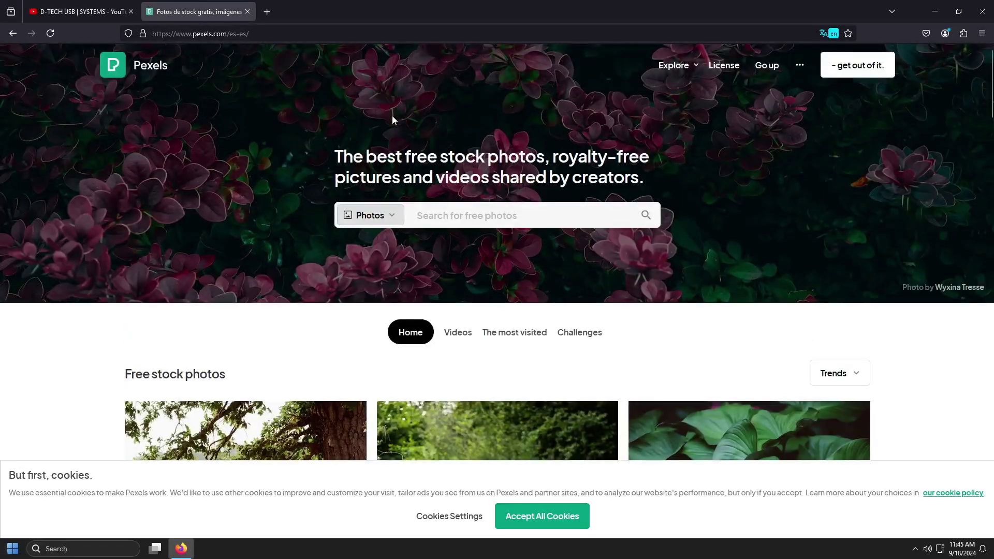
Search the web for "audionautix" in a new tab.
left_click(267, 12)
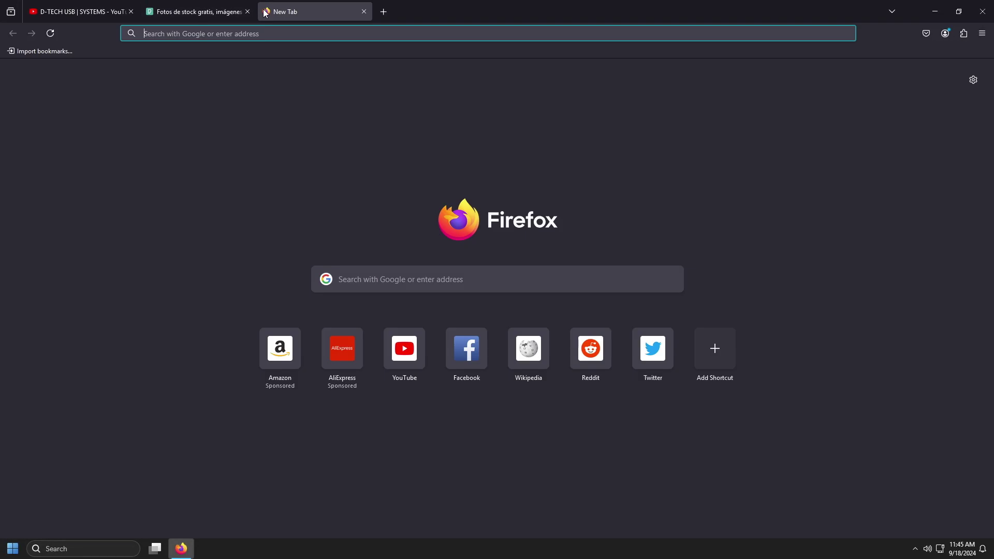
type("audionau")
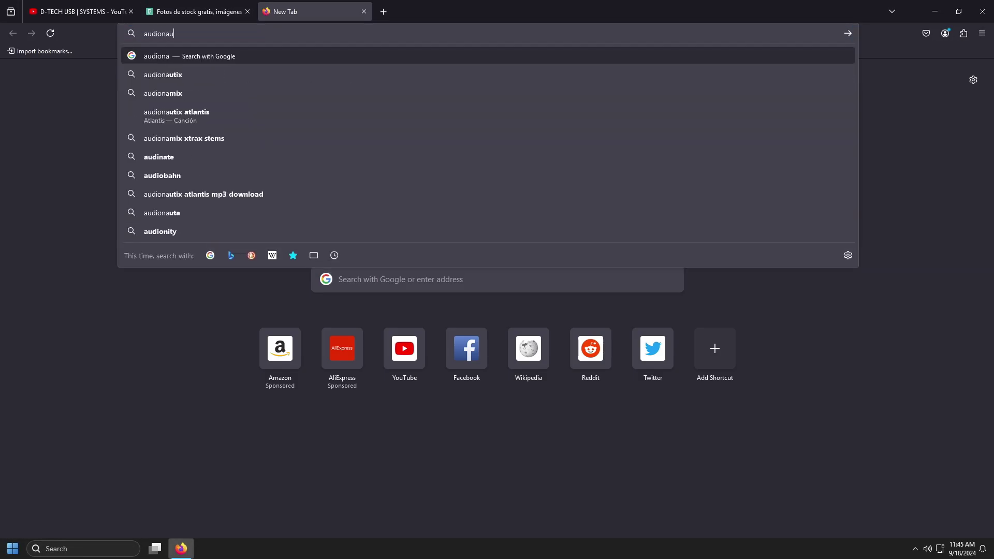
type("tix")
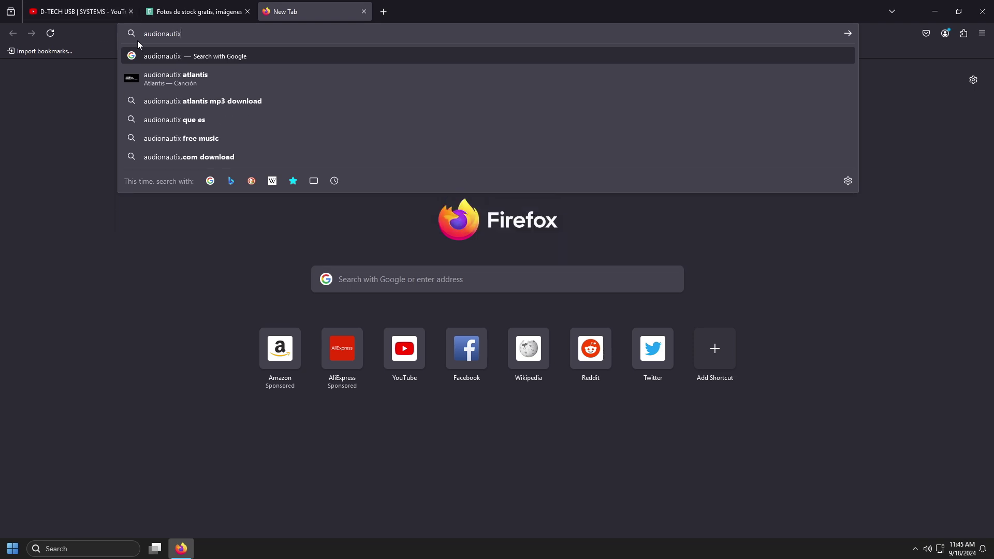
left_click(162, 56)
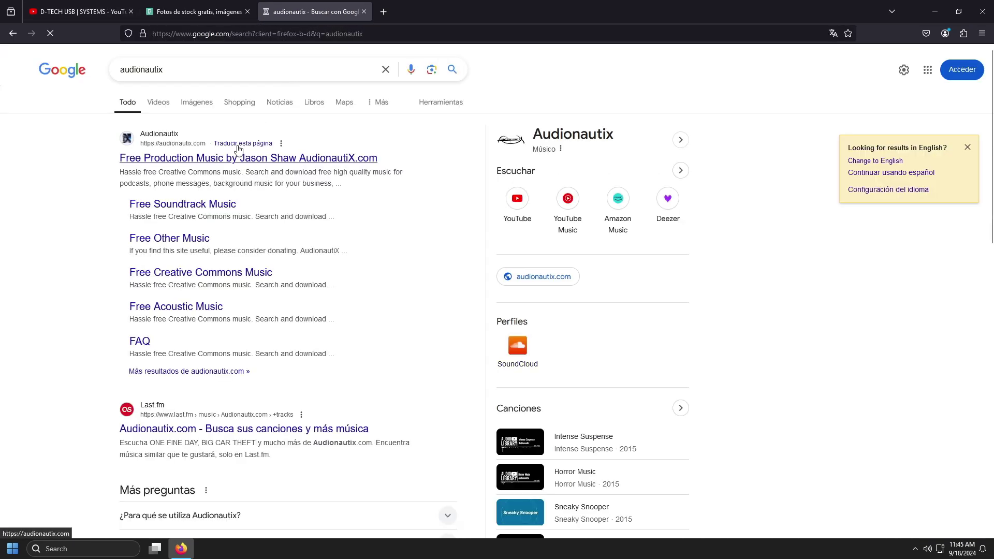
Open the Audionautix site from the results and look through its free music home page.
left_click(226, 160)
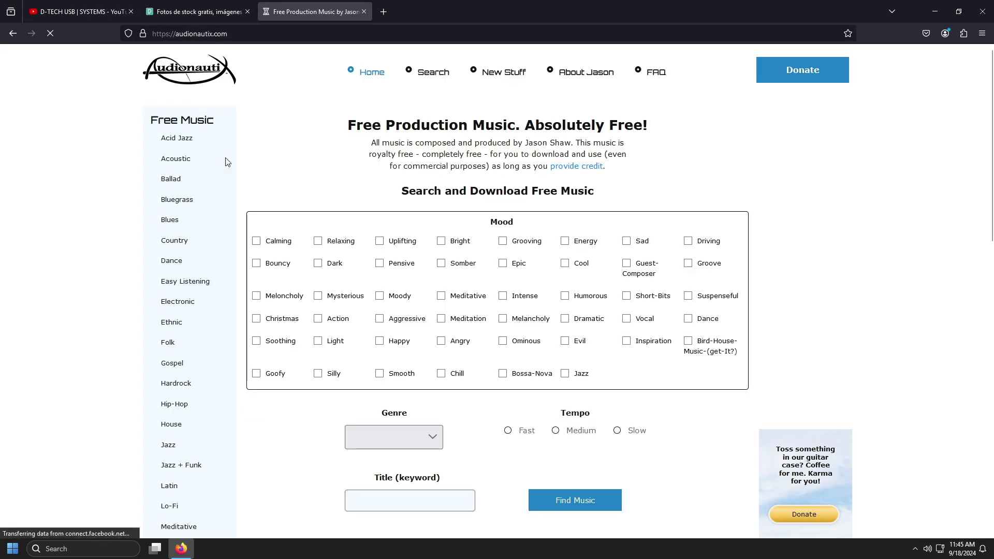
scroll(578, 272, "down", 15)
scroll(578, 272, "up", 12)
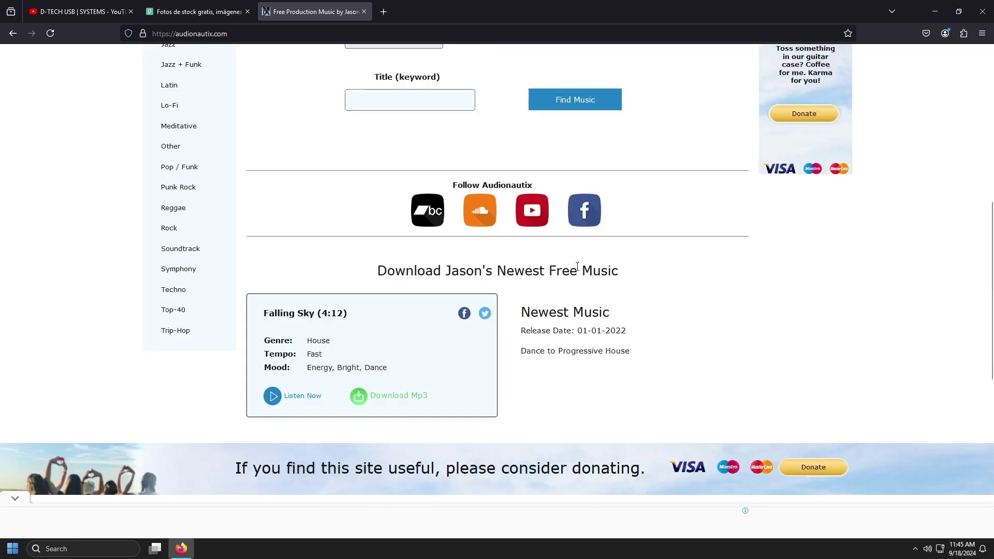
scroll(578, 271, "up", 3)
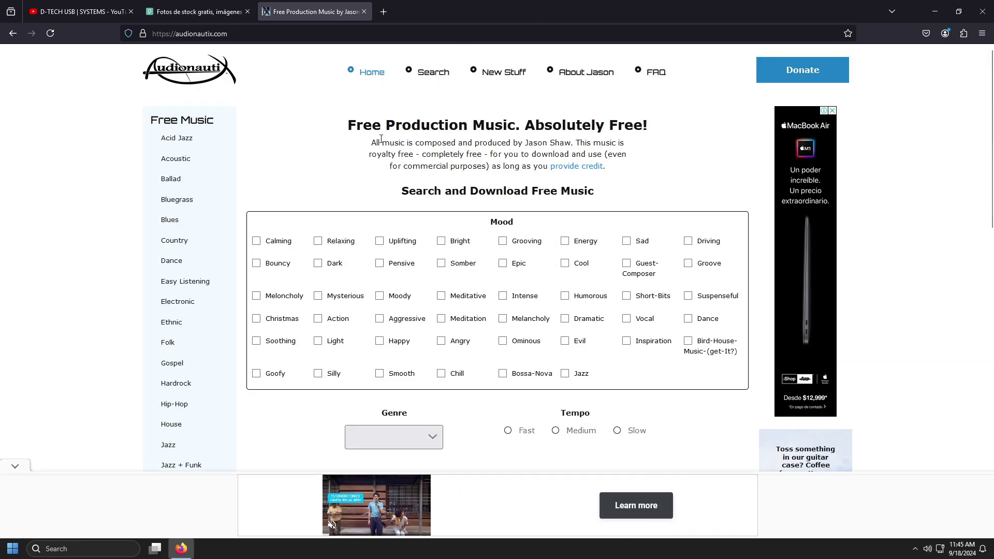
Minimize the browser and open Task Manager to check the running processes and their resource use.
left_click(934, 10)
right_click(670, 542)
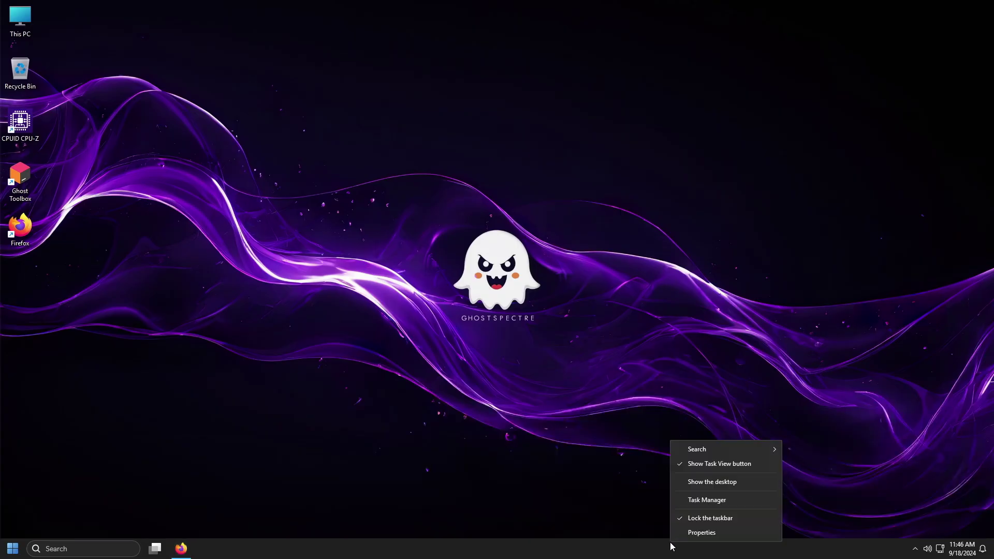
left_click(699, 501)
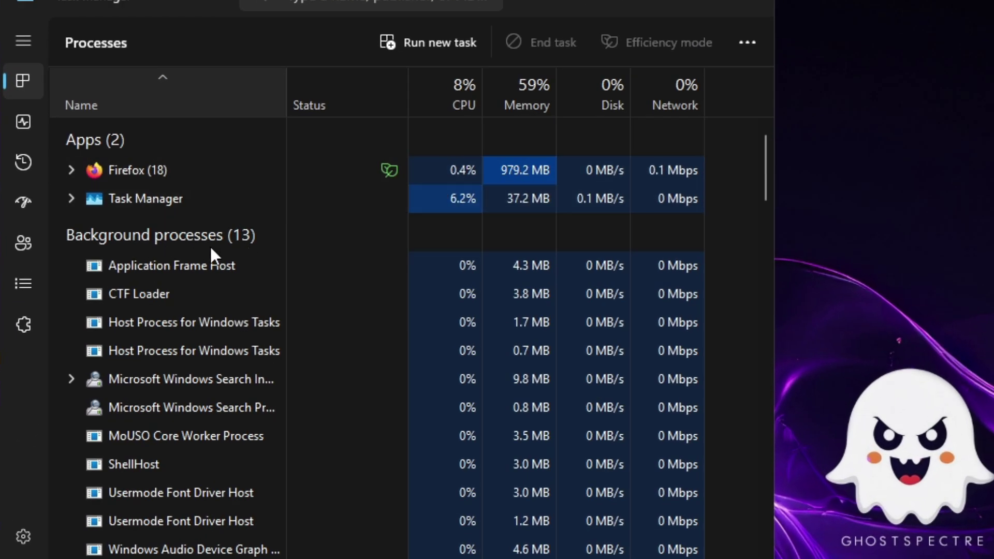
Check the CPU and memory performance graphs with the browser still running, and close Task Manager.
left_click(22, 123)
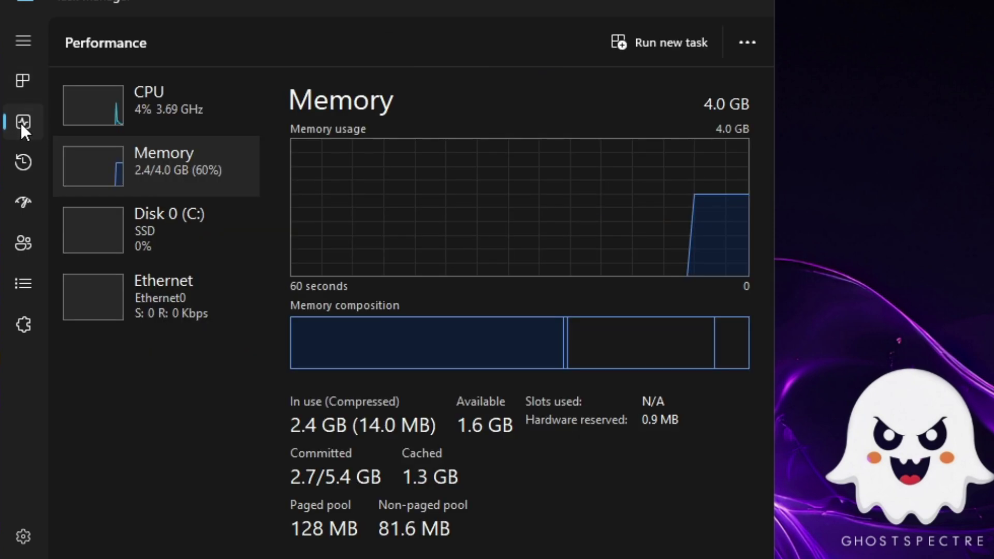
left_click(176, 124)
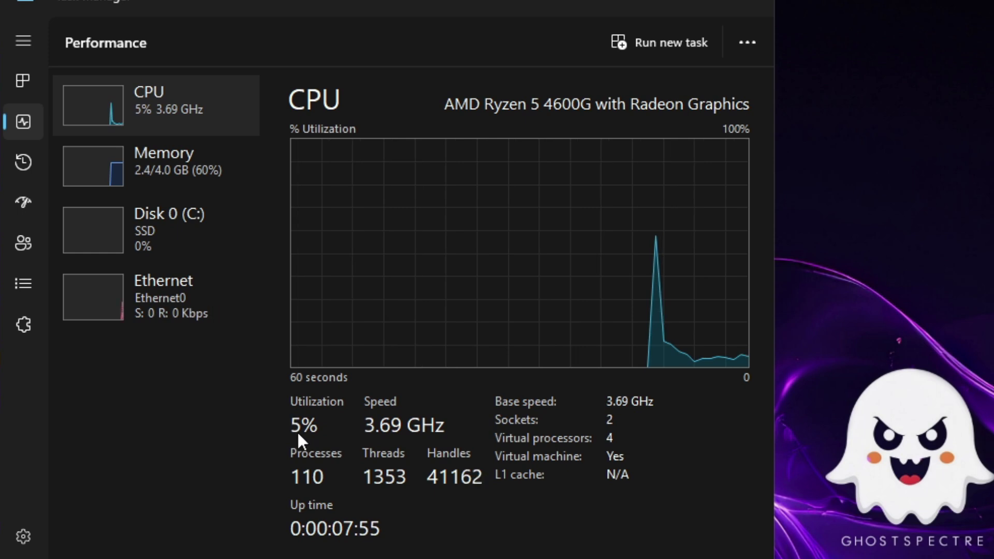
left_click(154, 177)
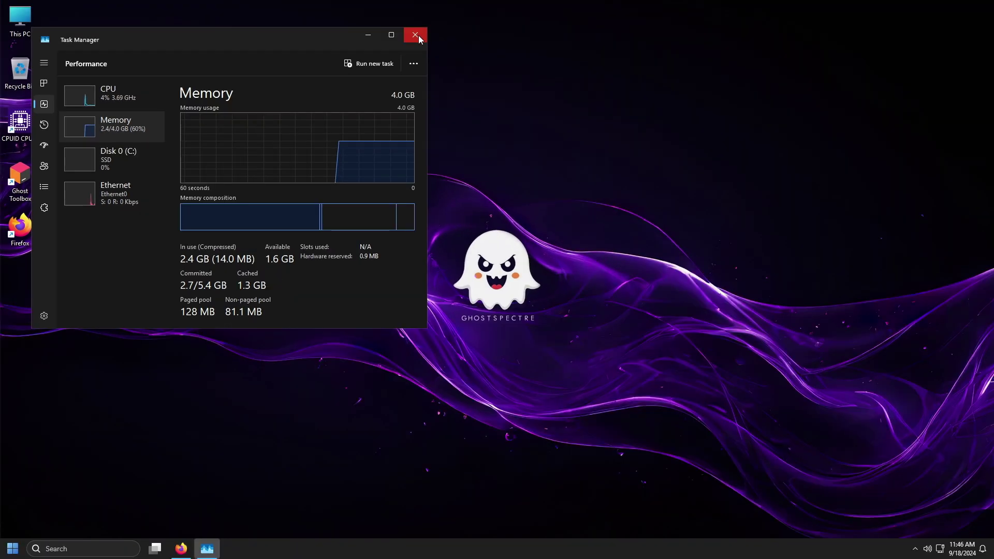
left_click(418, 36)
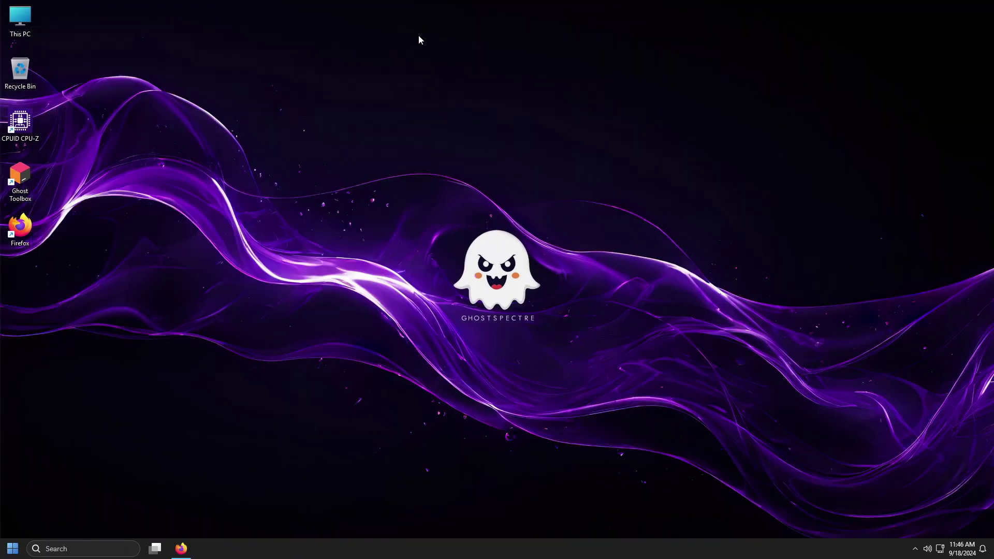